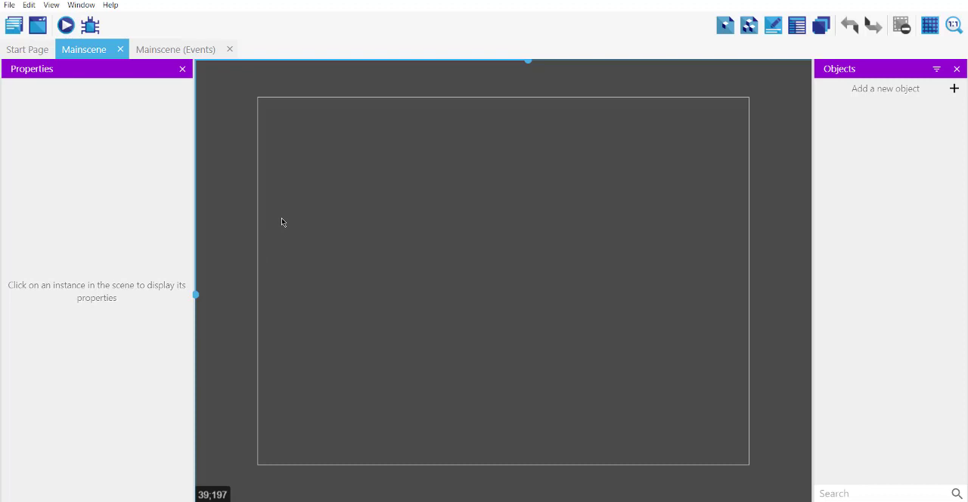
- Review the scene properties of Mainscene, including its background color, and return to the scene editor
left_click(13, 26)
left_click(184, 82)
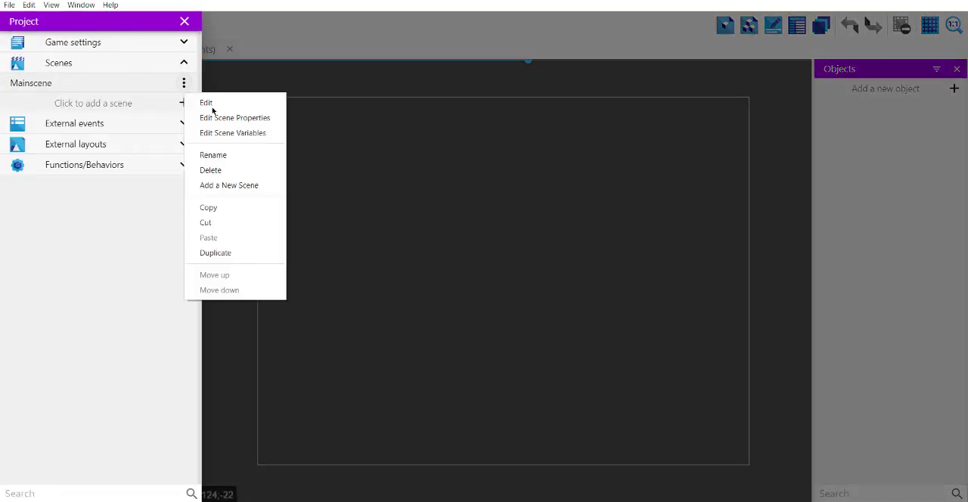
left_click(227, 118)
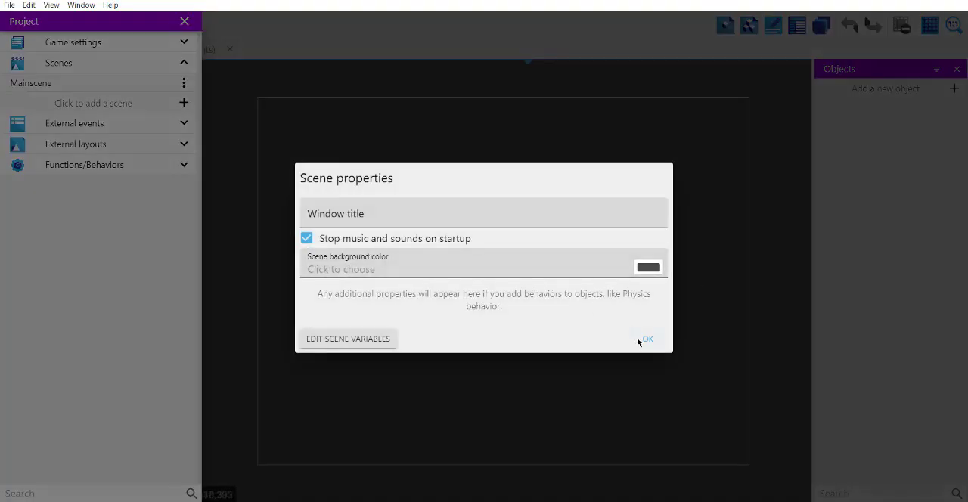
left_click(647, 340)
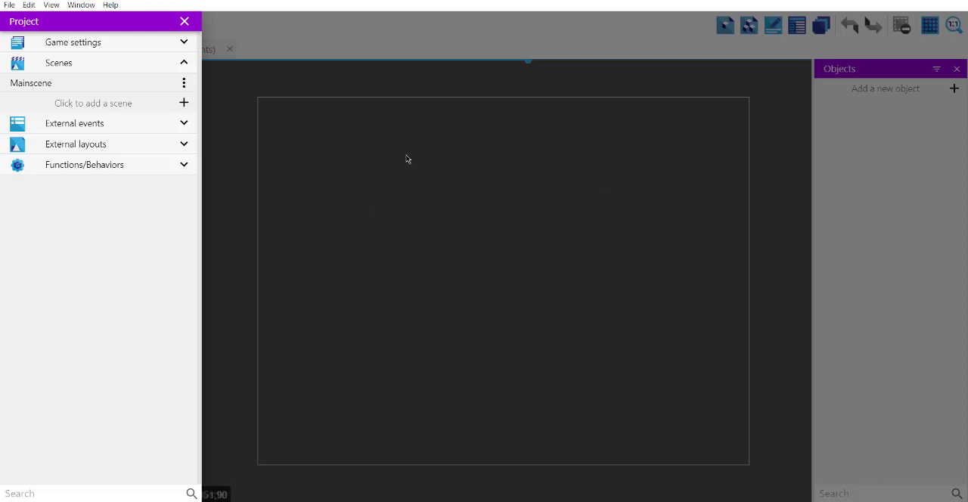
left_click(765, 236)
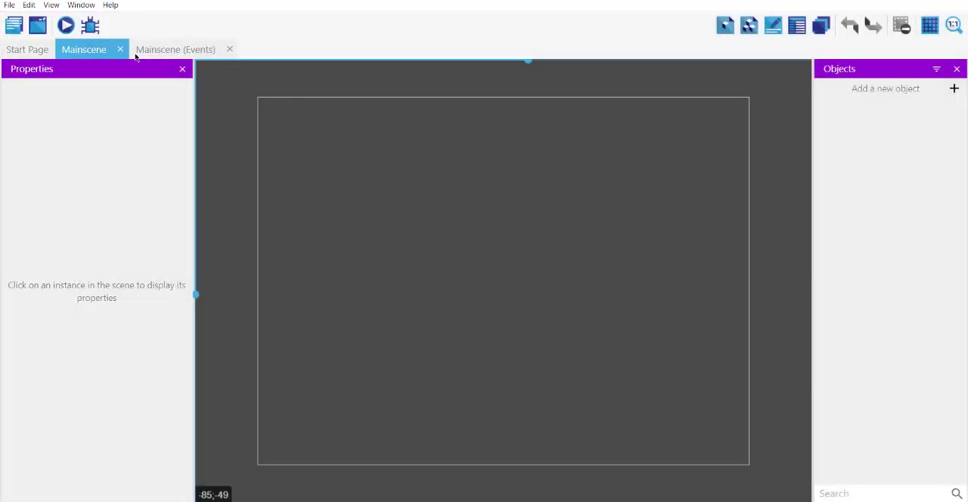
- Preview the empty Mainscene in its own window, close the preview and save the project
left_click(66, 25)
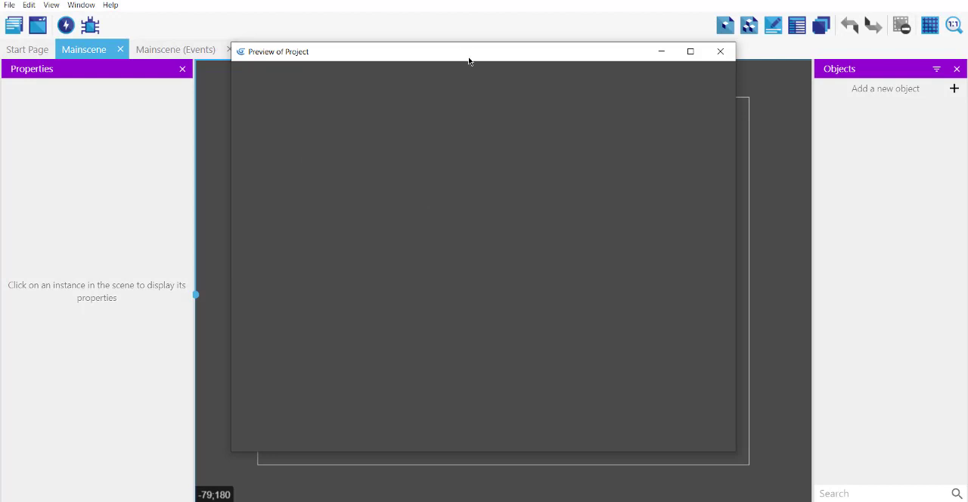
mouse_move(469, 61)
left_mouse_down()
mouse_move(450, 46)
mouse_move(463, 48)
left_mouse_up()
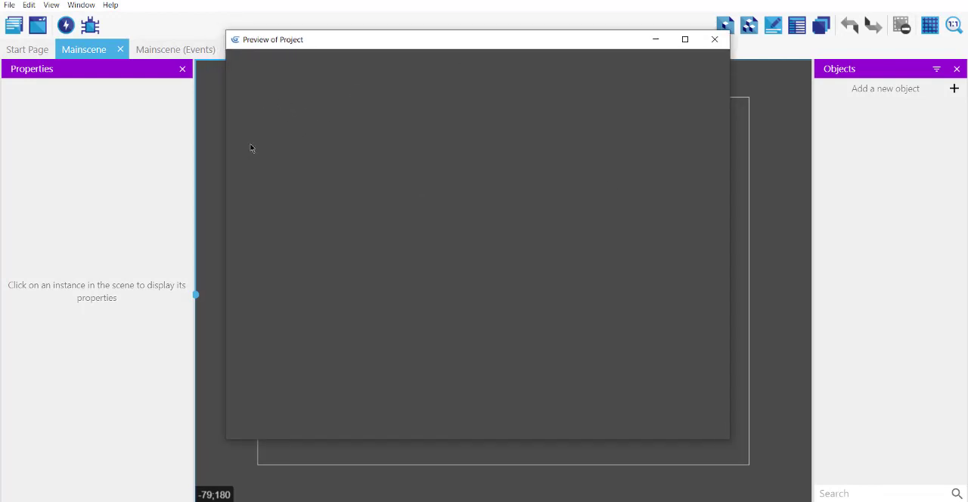
left_click(715, 44)
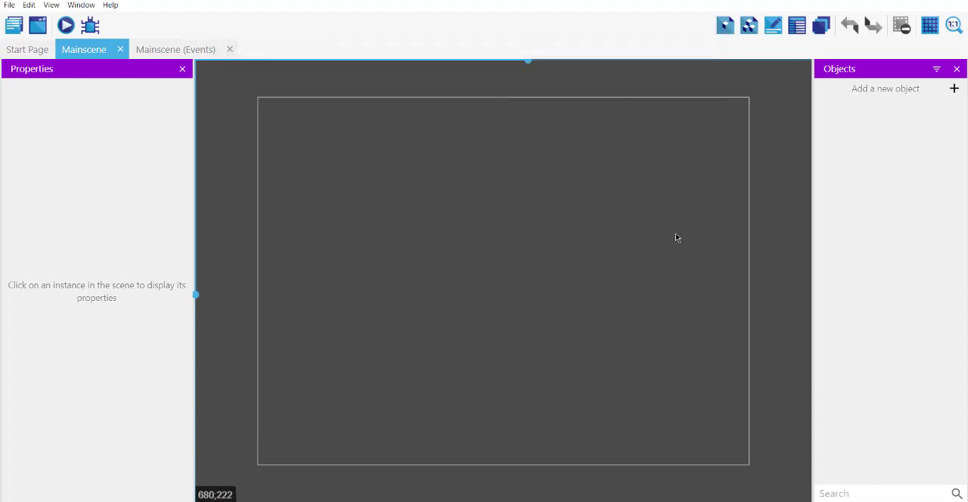
key("ctrl+s")
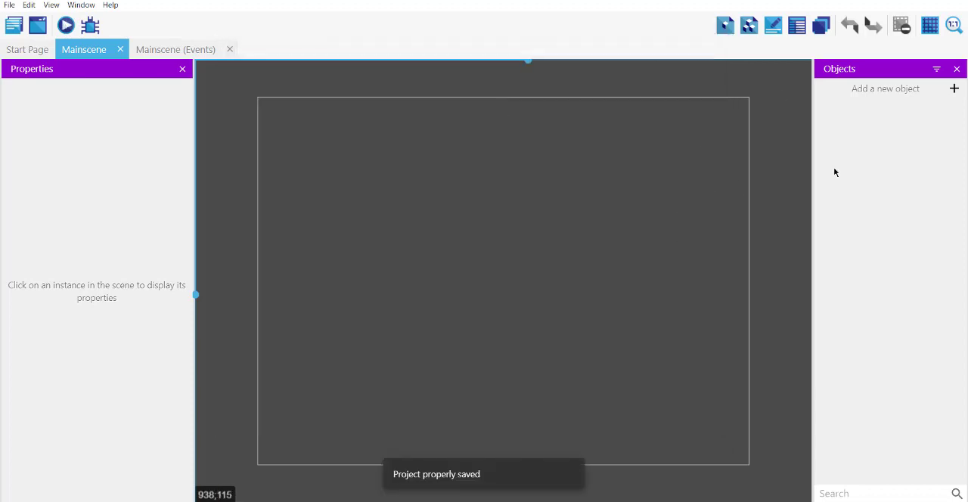
- Add a new Particles emitter object from scratch and name it Rain
left_click(953, 88)
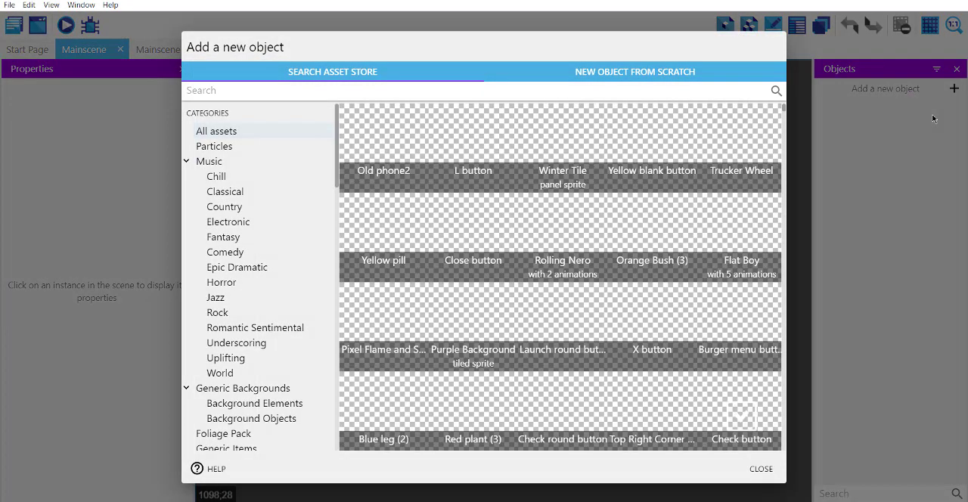
left_click(573, 79)
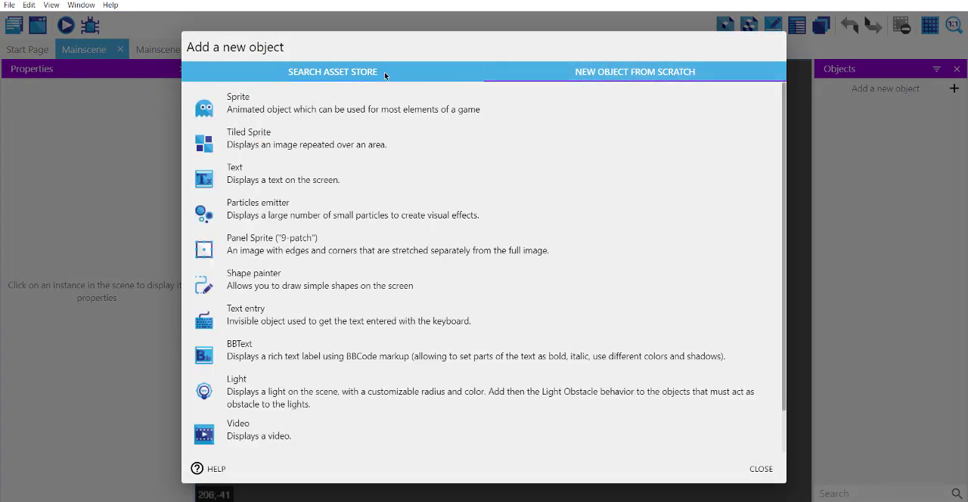
left_click(284, 209)
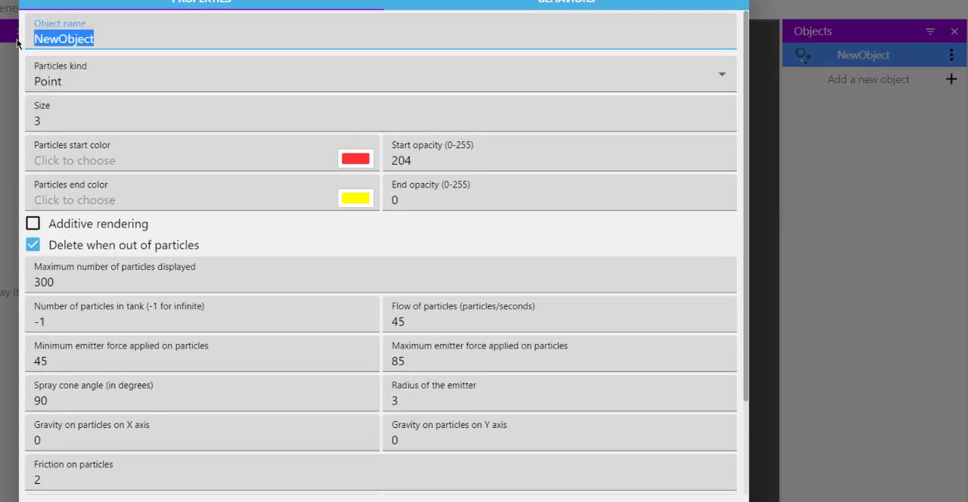
type("Rain")
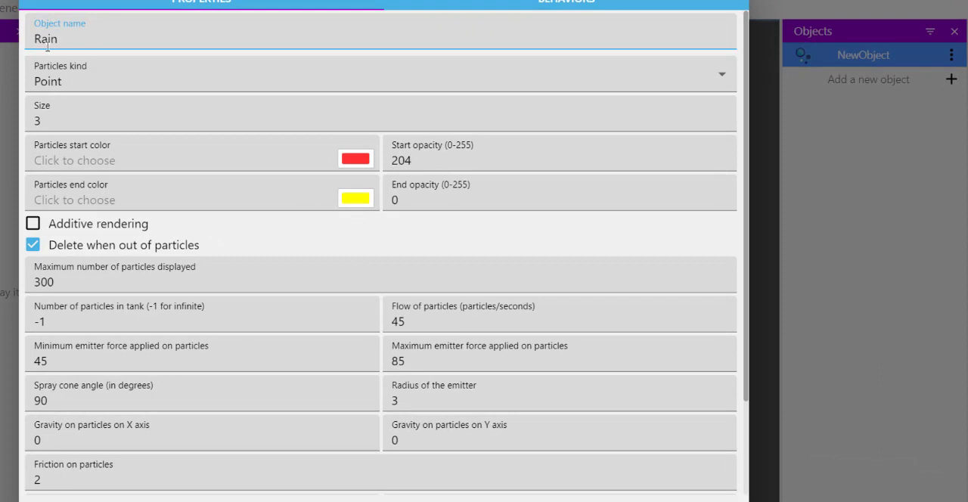
- Set the Rain emitter's particles kind to Line with a lines length of 5
left_click(84, 88)
left_click(58, 117)
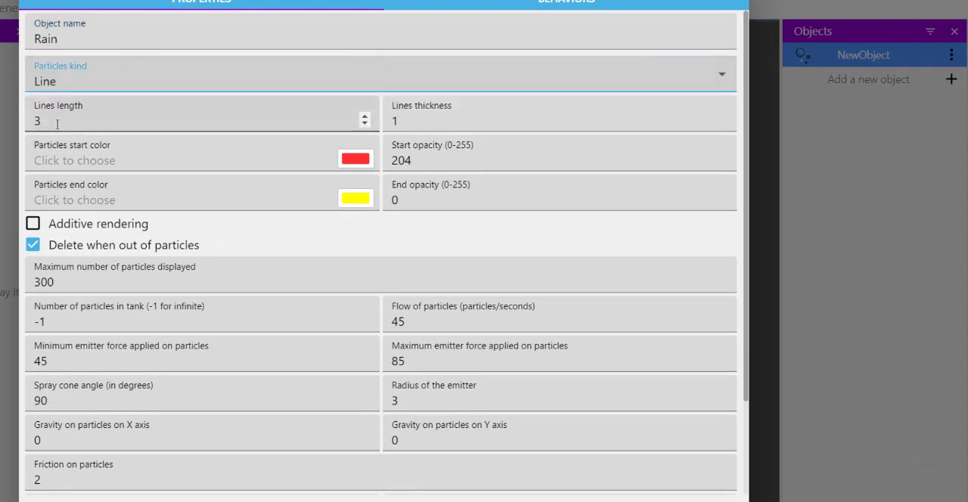
double_click(56, 121)
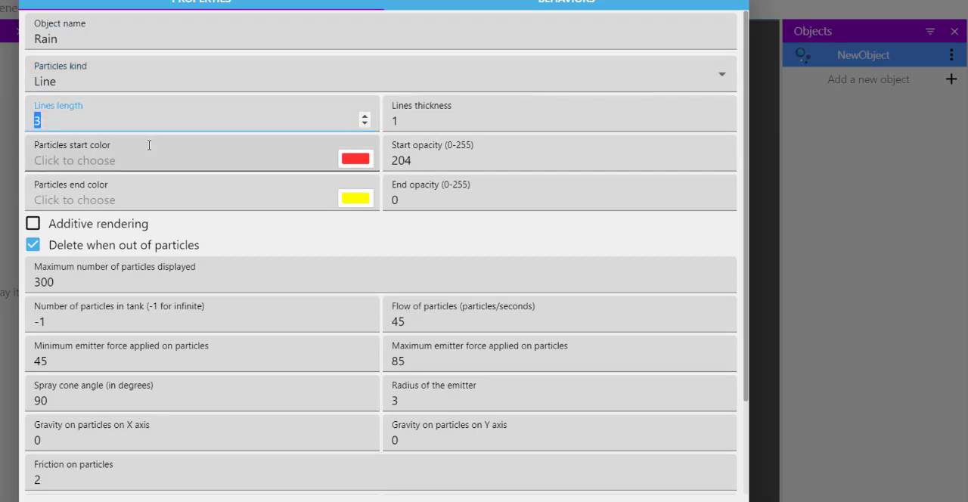
type("5")
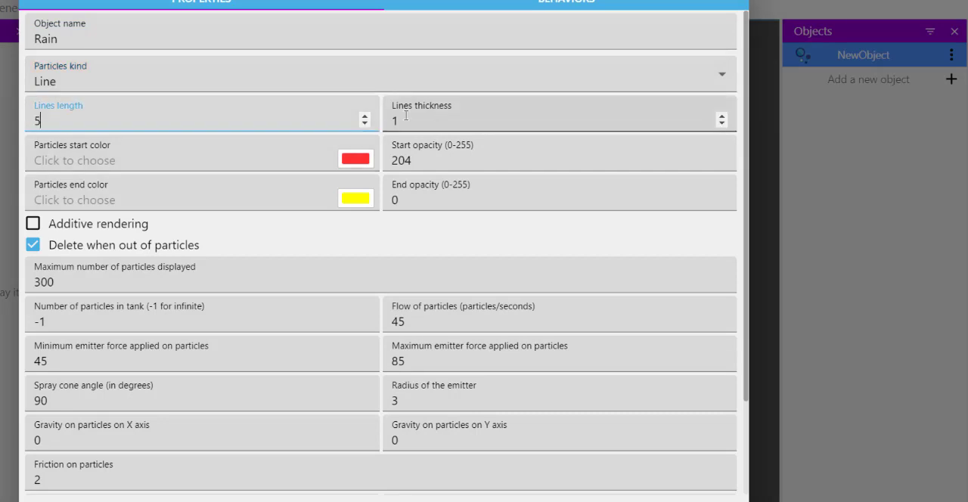
- Set the particles' start color to blue (4A90E2) and their end color to white
left_click(362, 159)
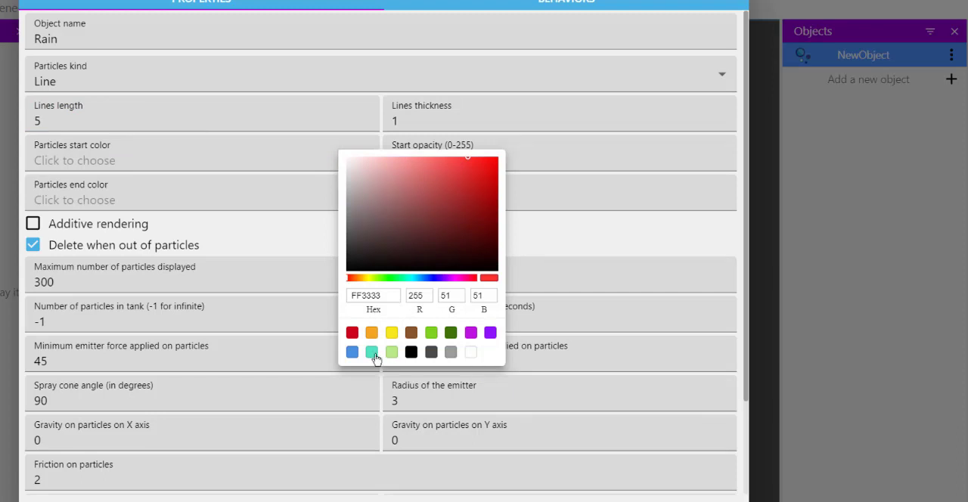
left_click(353, 352)
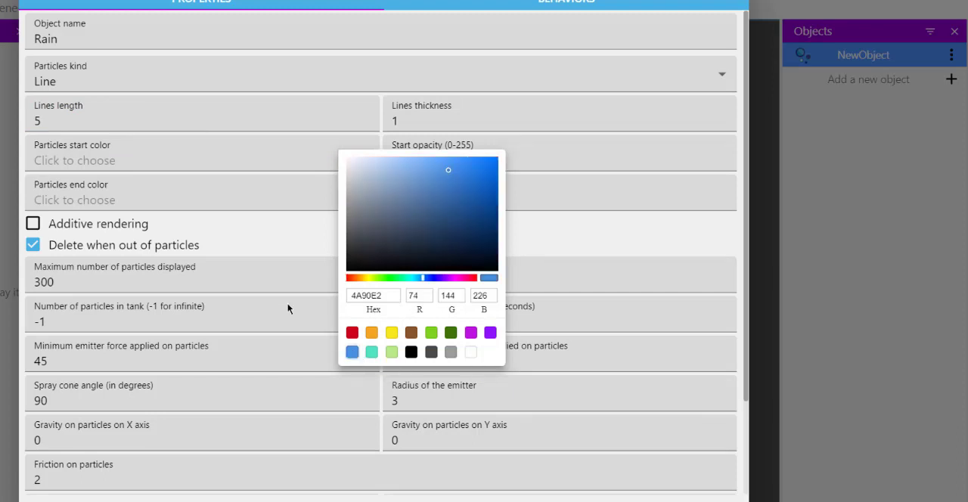
left_click(256, 176)
left_click(359, 201)
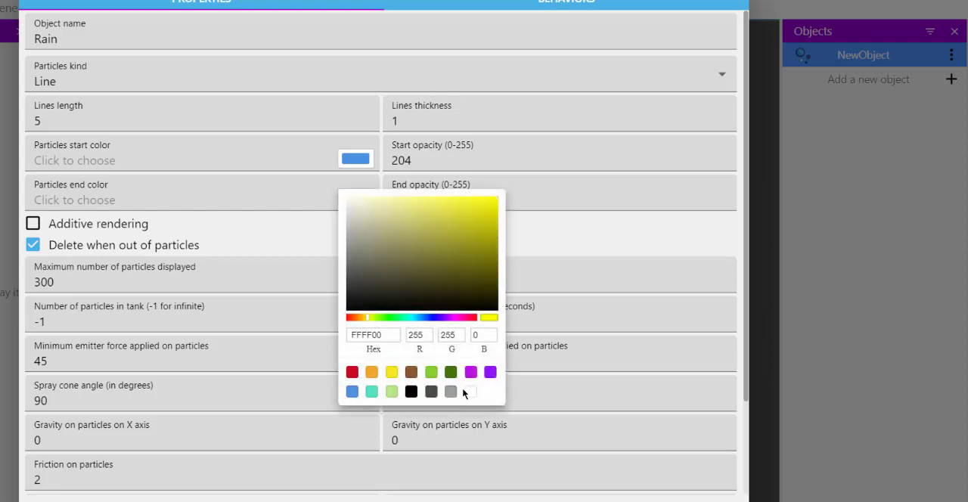
left_click(470, 391)
left_click(305, 191)
- Set the particles' start opacity to 255 and their flow to 100 particles per second
left_click_drag(400, 162, 428, 161)
type("55")
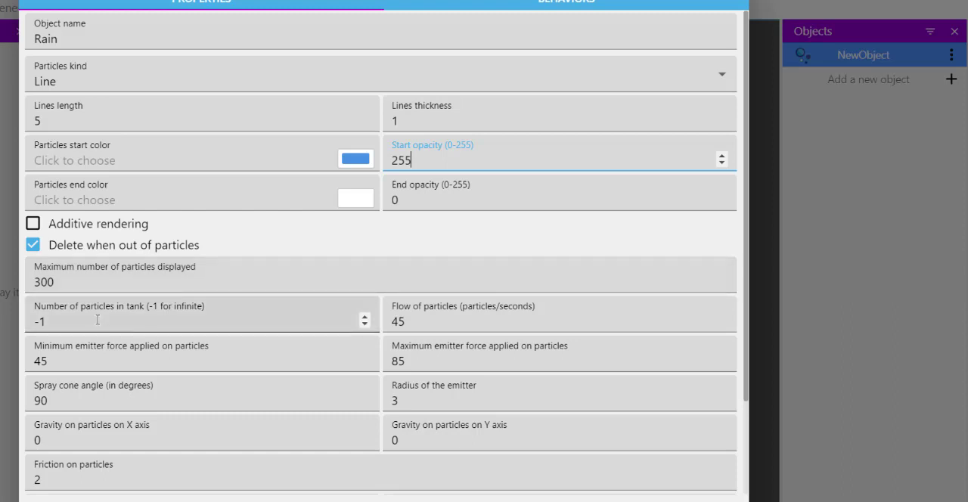
scroll(99, 317, "down", 2)
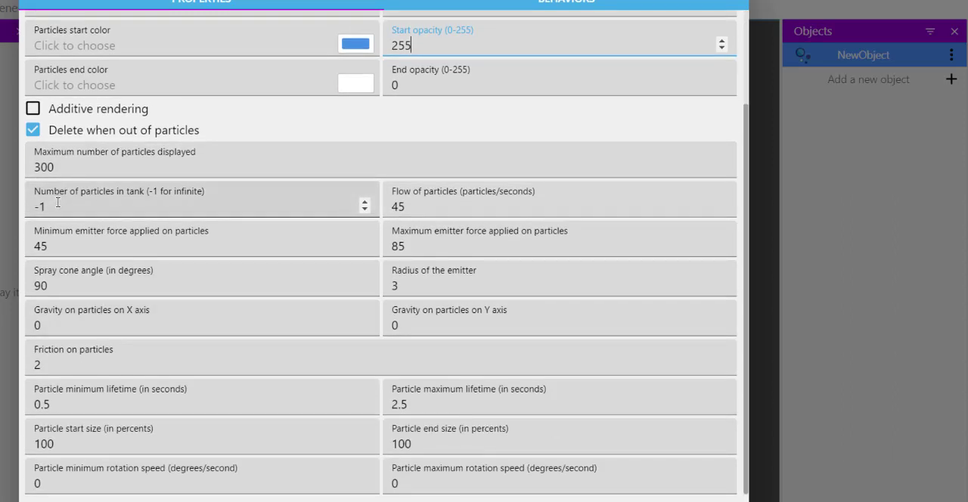
double_click(392, 207)
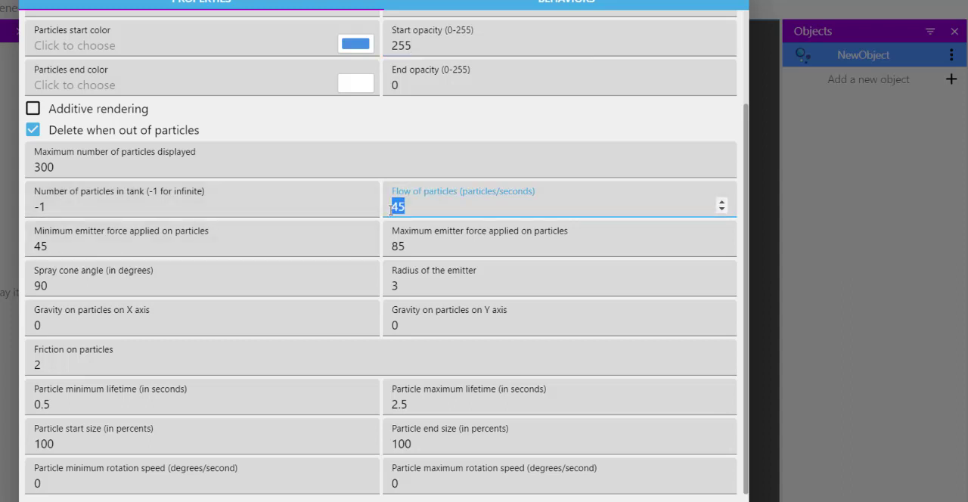
type("100")
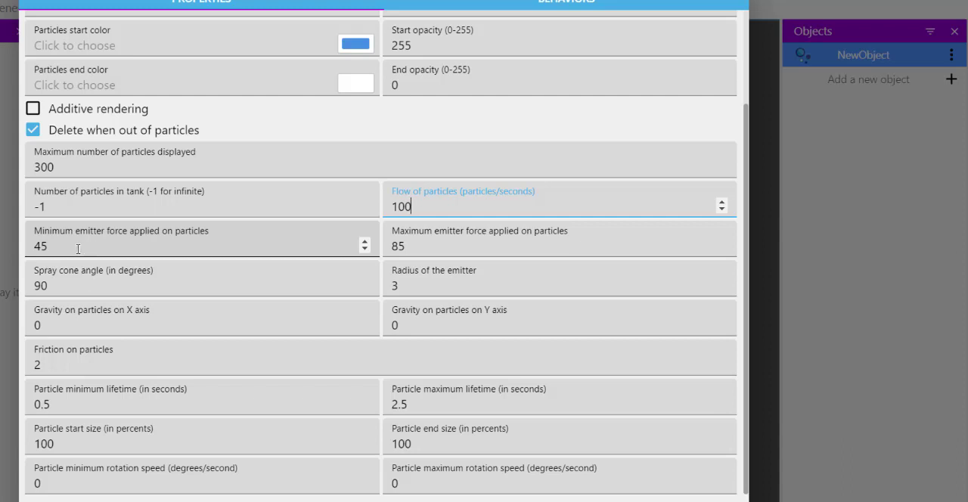
- Set both the minimum and the maximum emitter force applied on particles to 100
left_click_drag(79, 247, 39, 245)
type("1")
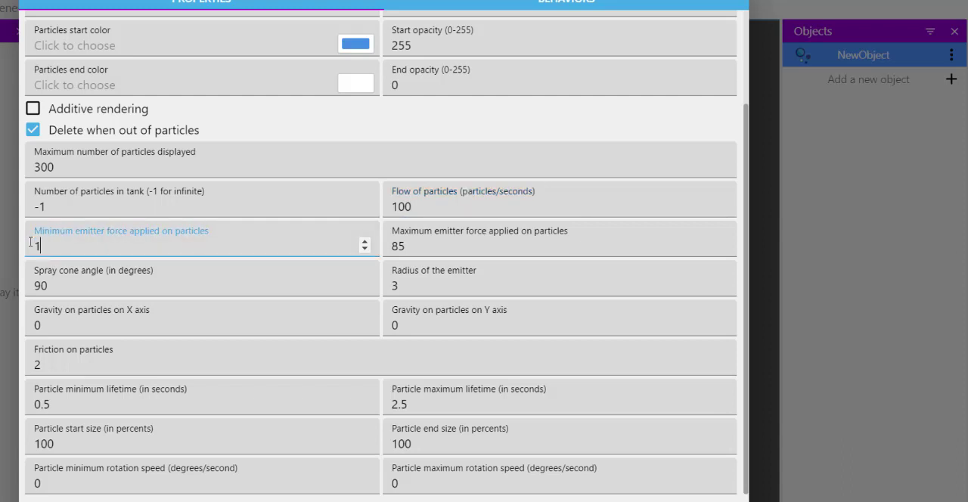
type("99")
left_click_drag(55, 246, 41, 246)
type("00")
left_click(411, 242)
left_click_drag(411, 246, 390, 246)
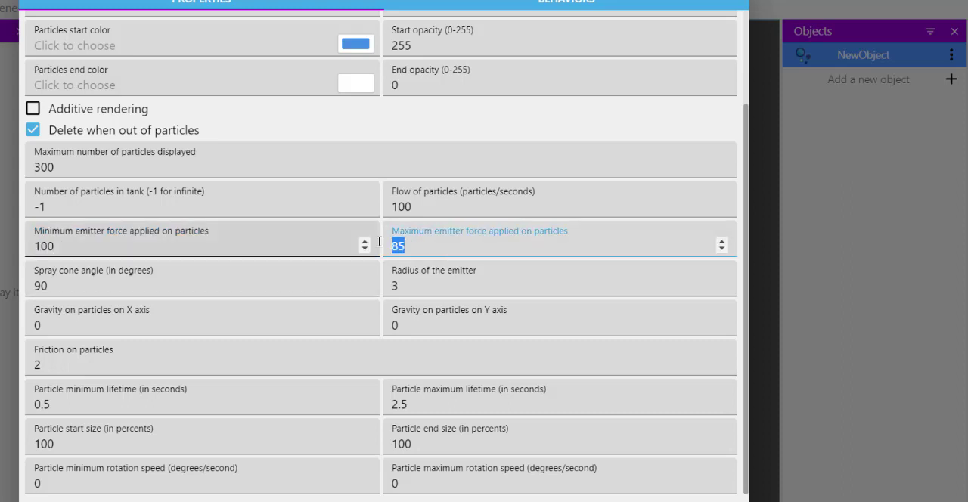
type("100")
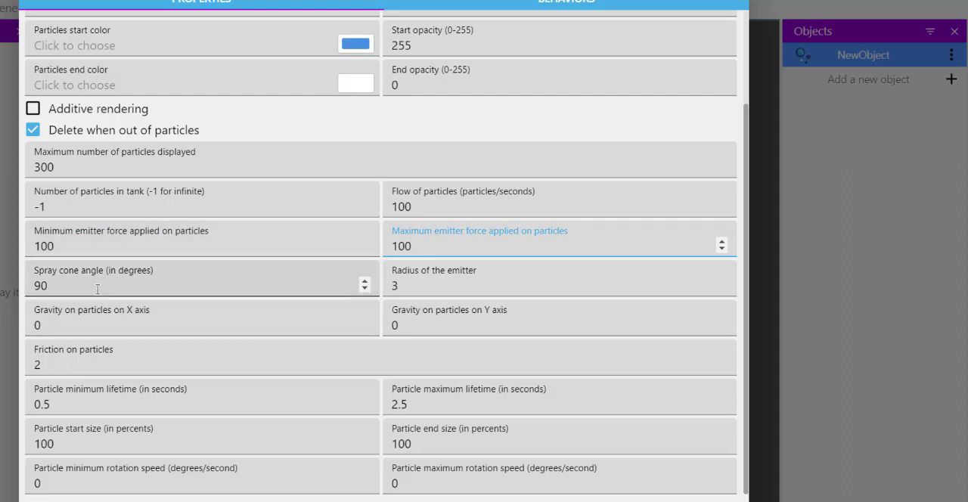
- Set the spray cone angle to 1 degree and the maximum emitter force to 150
left_click_drag(45, 285, 33, 279)
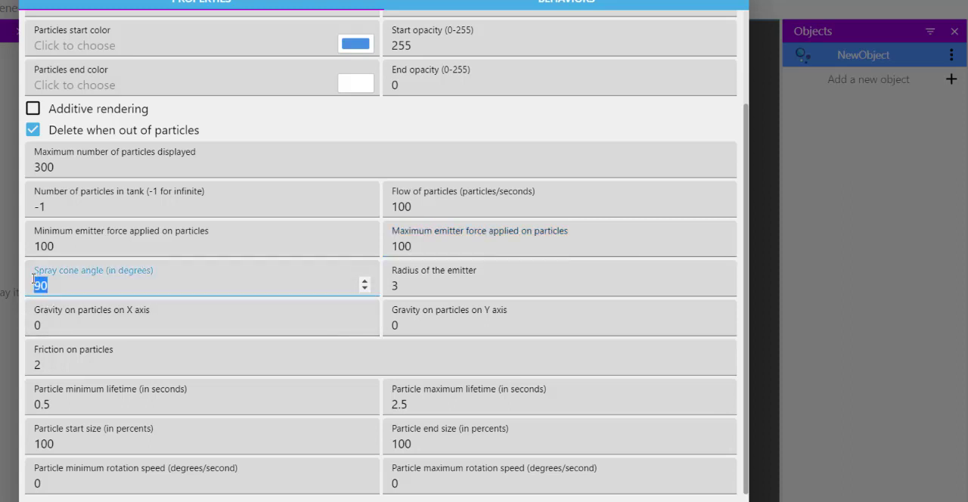
type("1")
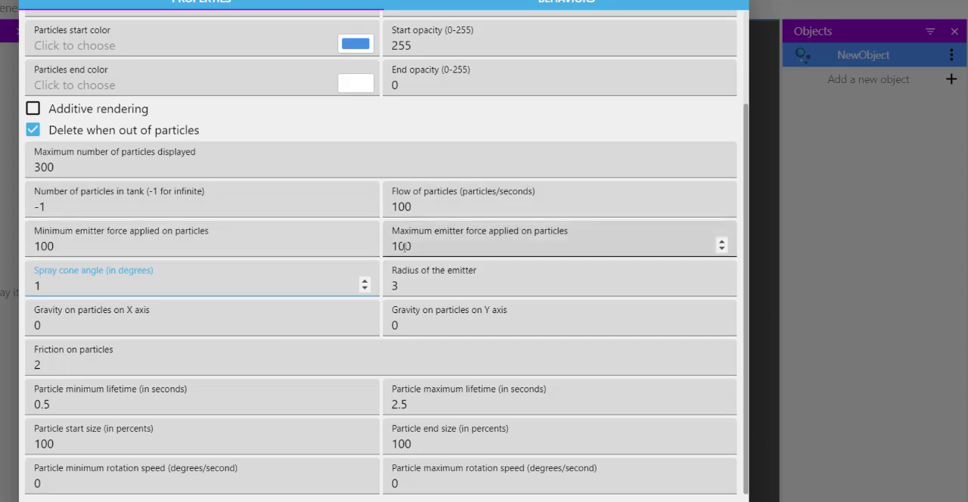
left_click_drag(404, 245, 397, 246)
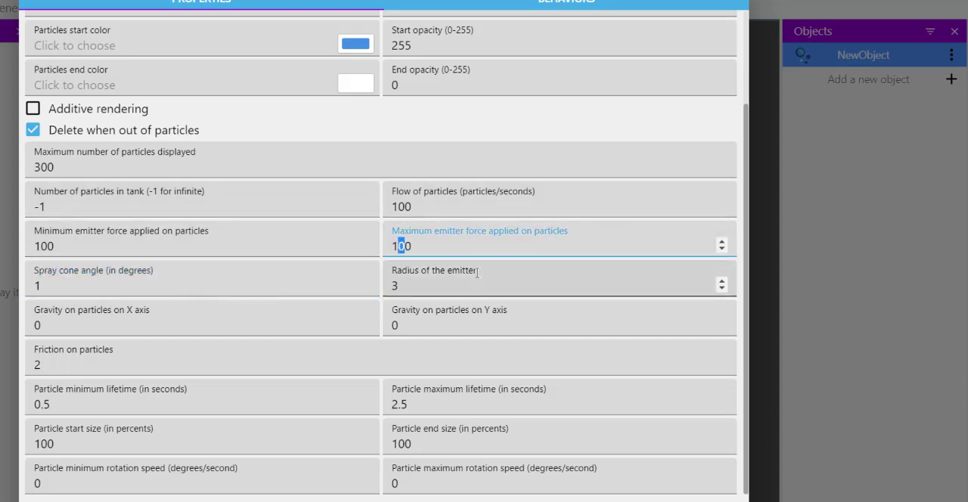
type("5")
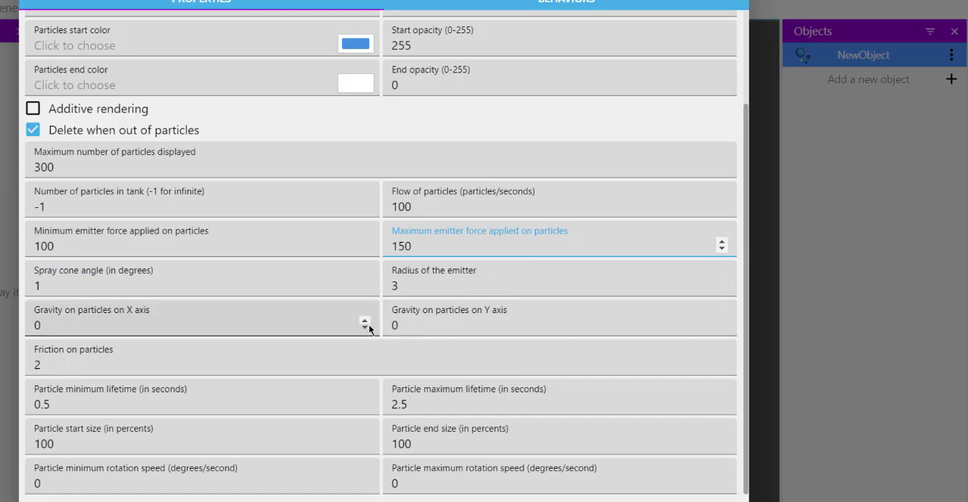
- Set the radius of the Rain emitter to 400
double_click(403, 285)
type("4")
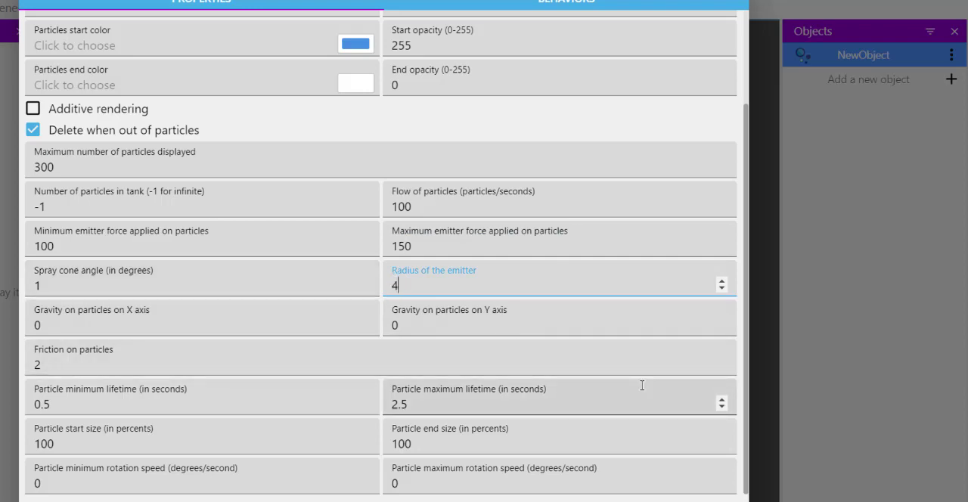
type("00")
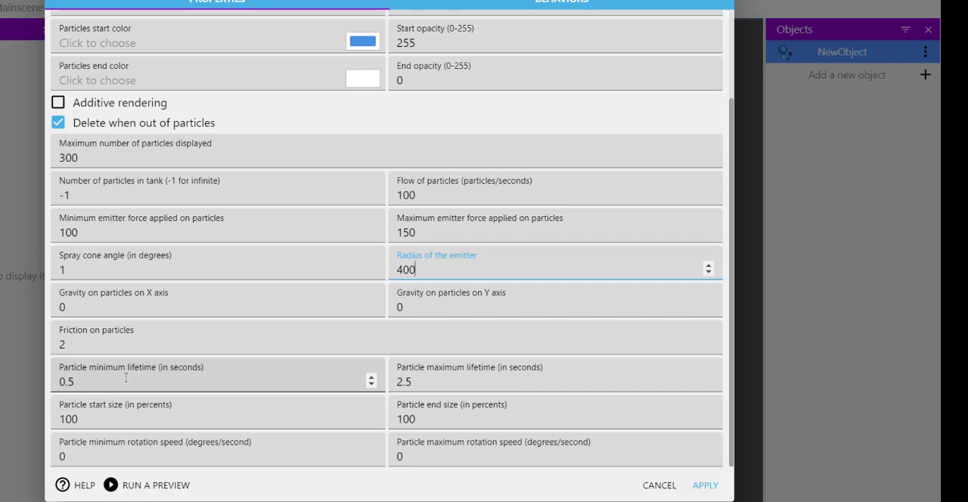
- Set both the minimum and the maximum particle lifetime to 3 seconds
double_click(69, 382)
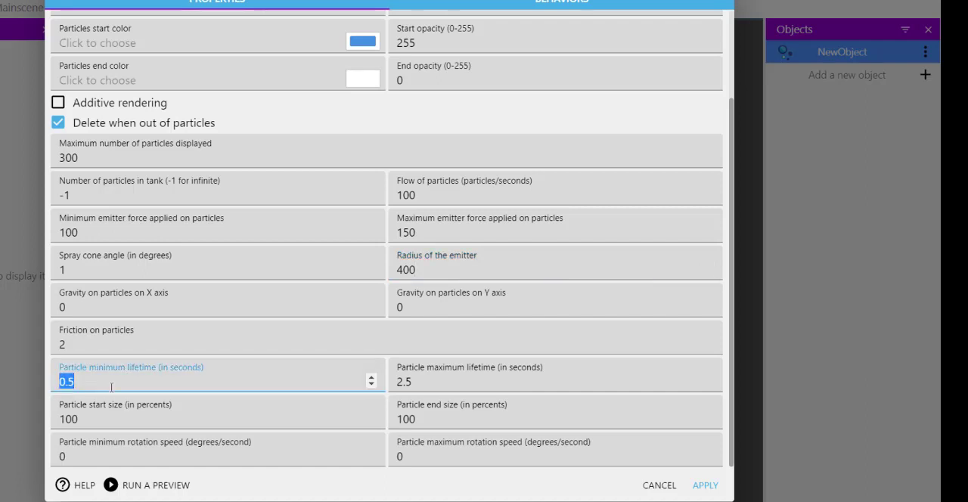
type("3")
left_click(414, 382)
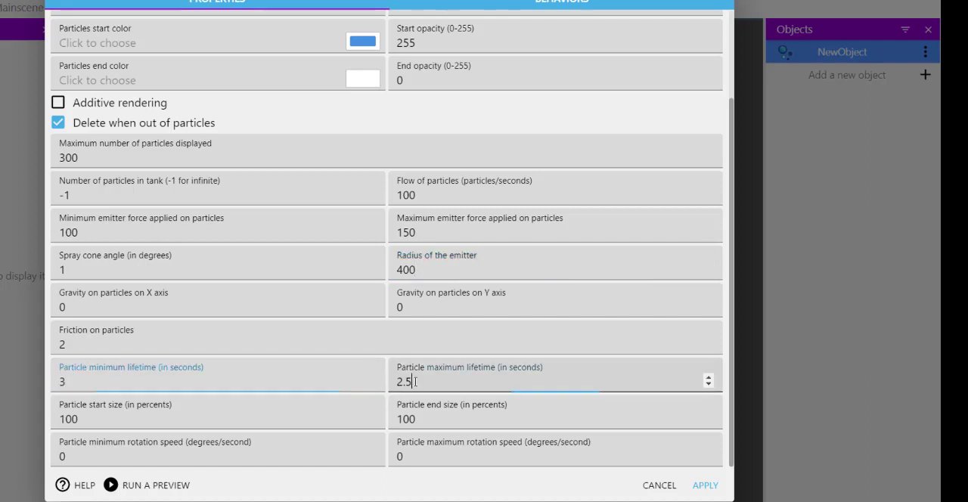
double_click(414, 382)
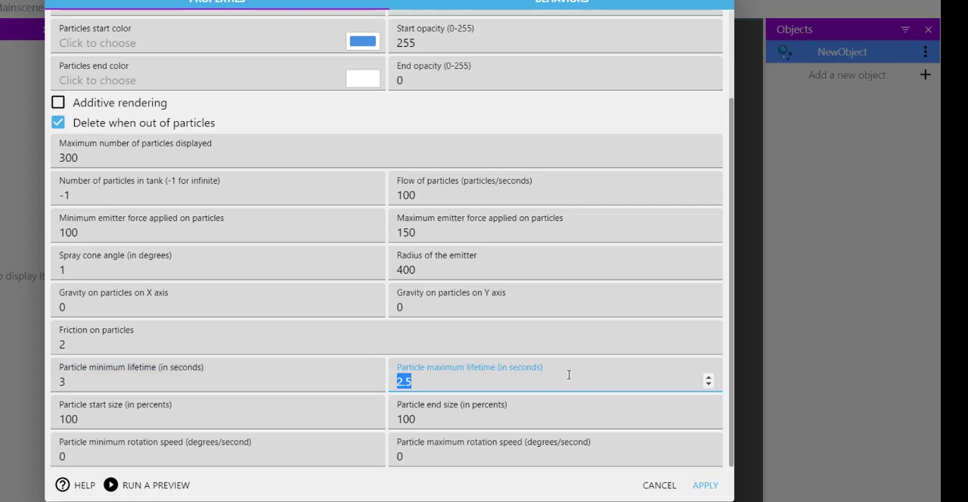
type("3")
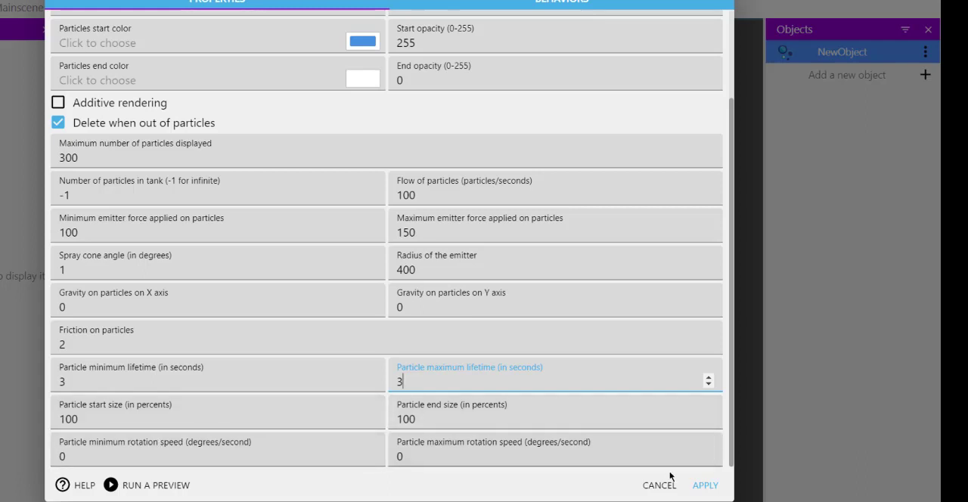
- Apply the Rain emitter's property changes and save the project
left_click(703, 485)
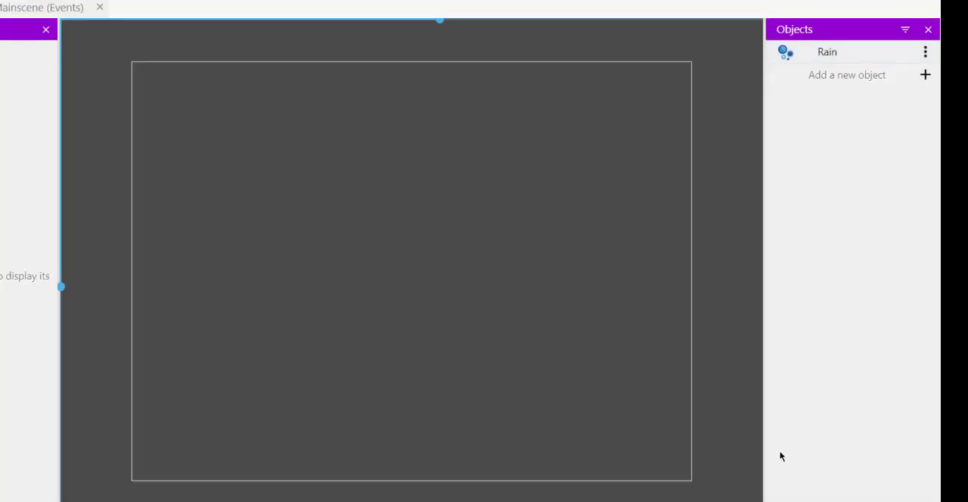
key("ctrl+s")
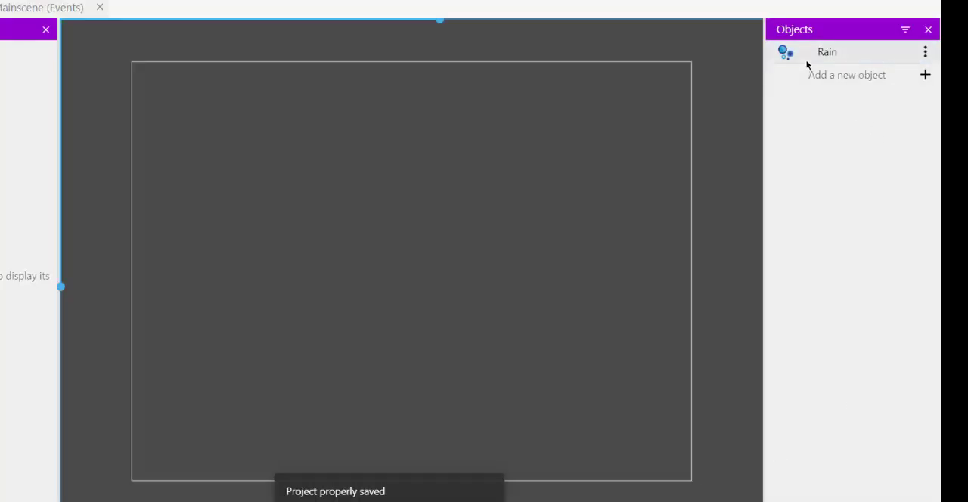
- Place a Rain emitter near the scene's upper-left corner, rotated to spray straight down and stretched across most of the scene's width
left_click_drag(827, 51, 199, 113)
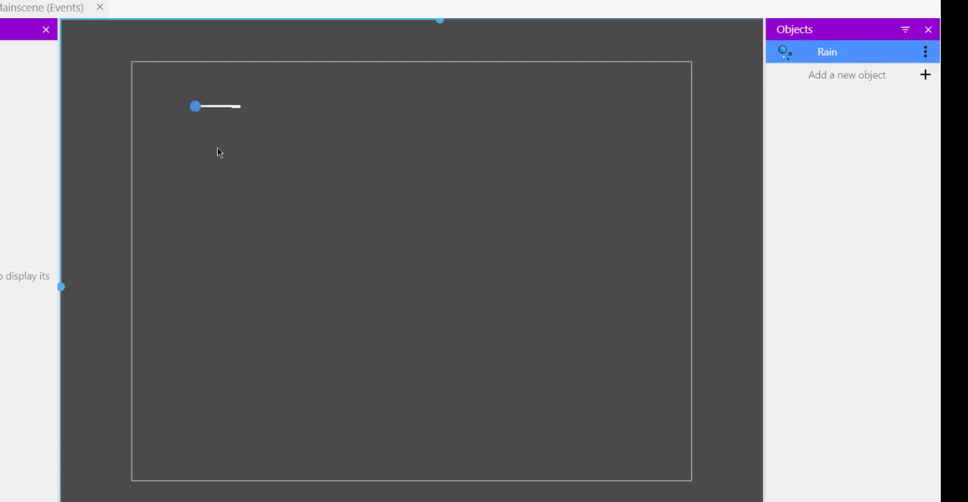
left_click(201, 114)
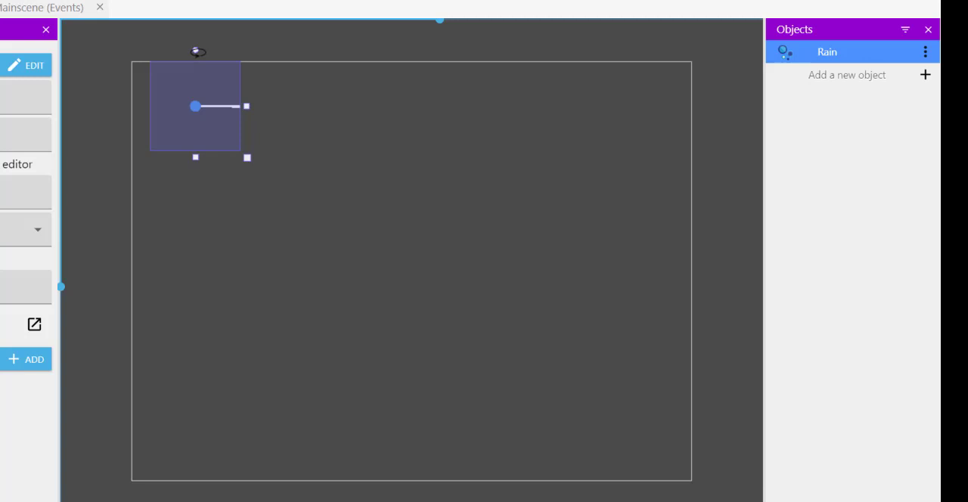
left_click_drag(192, 45, 190, 88)
left_click_drag(246, 105, 667, 119)
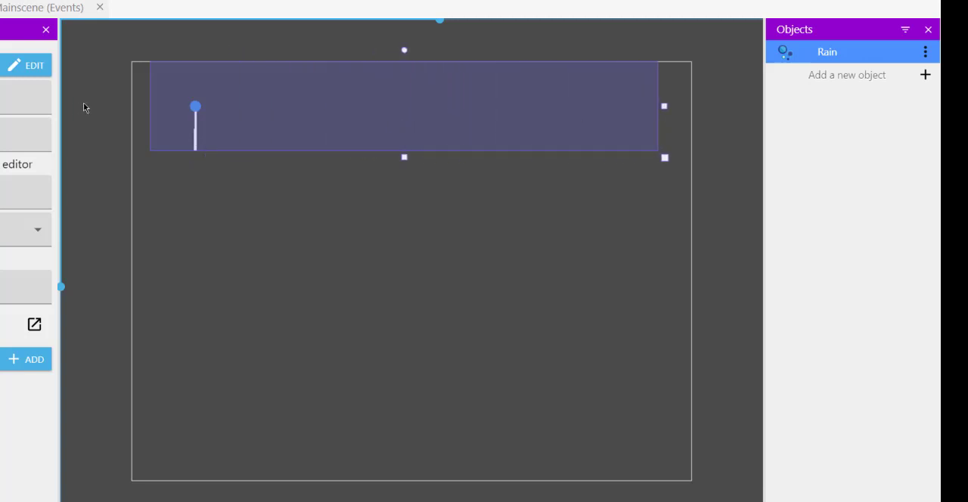
- Deselect the Rain emitter, save the project and launch a preview of the scene
left_click(121, 210)
key("ctrl+s")
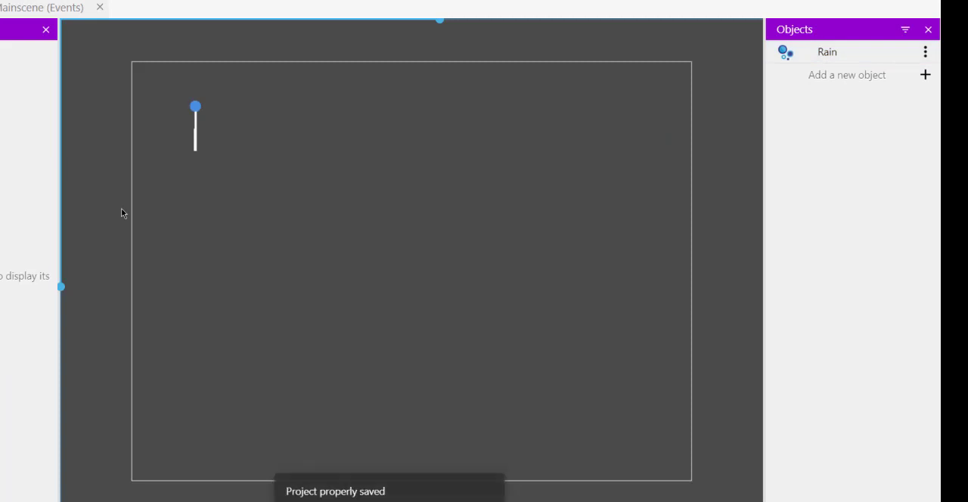
key("F4")
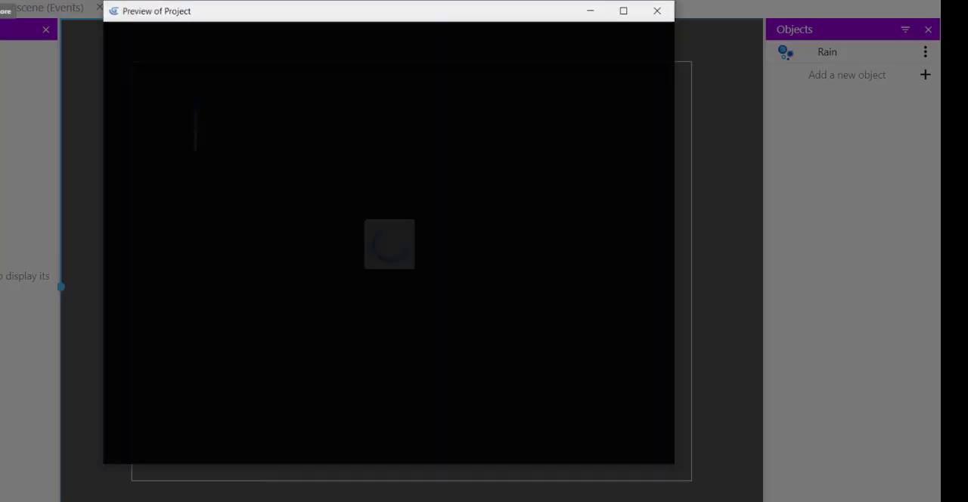